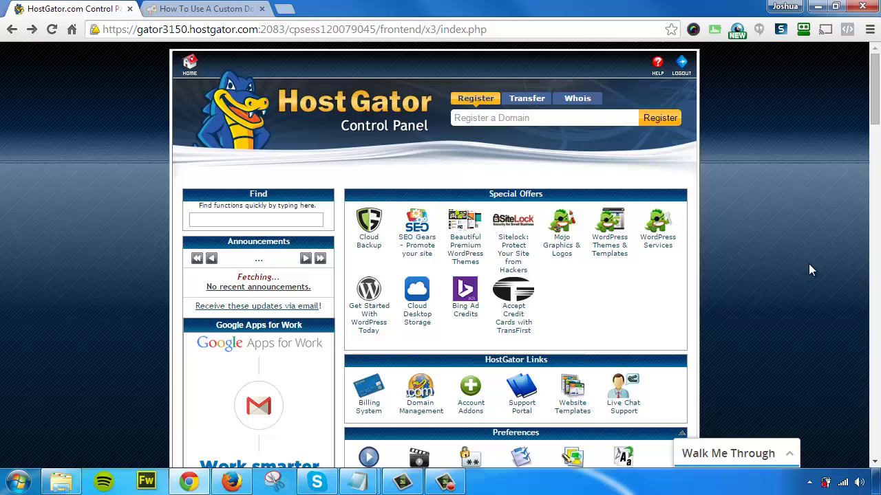
# Step: Write the example subdomain members.yourdomain.com in the browser's address bar without loading it
pyautogui.click(151, 30)
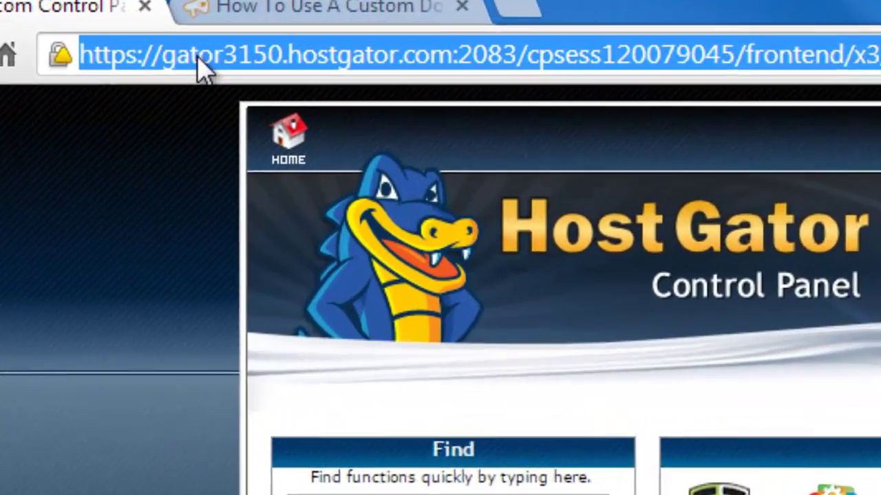
pyautogui.write('your')
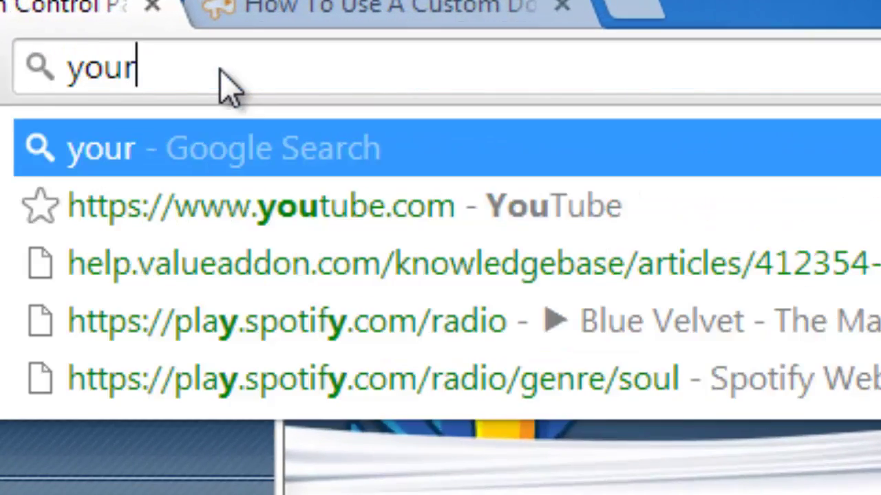
pyautogui.write('domain.com')
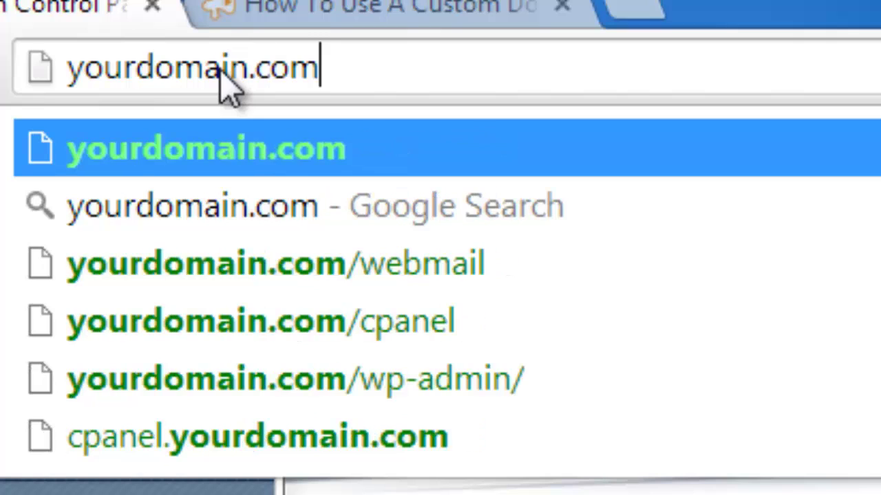
pyautogui.press('Left')
pyautogui.press('Left')
pyautogui.press('Left')
pyautogui.press('Left')
pyautogui.press('Left')
pyautogui.press('Left')
pyautogui.press('Left')
pyautogui.press('Left')
pyautogui.press('Left')
pyautogui.press('Left')
pyautogui.press('Left')
pyautogui.press('Left')
pyautogui.press('Left')
pyautogui.press('Left')
pyautogui.write('members.')
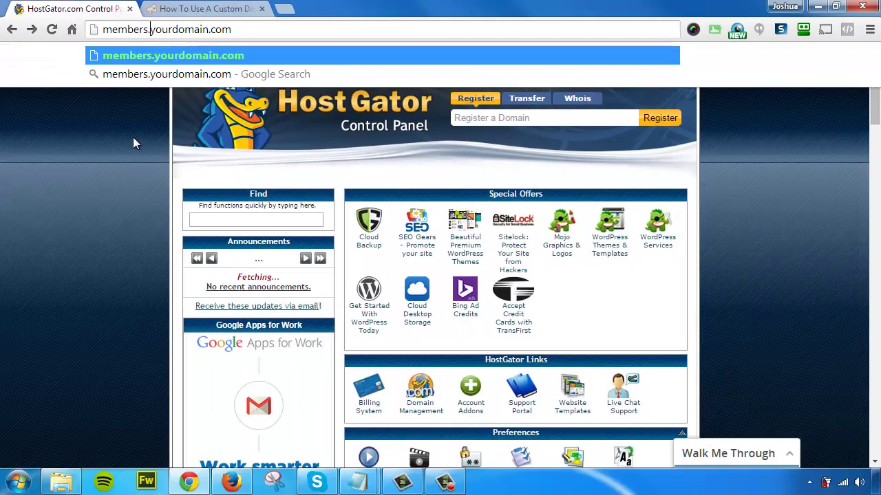
pyautogui.click(132, 141)
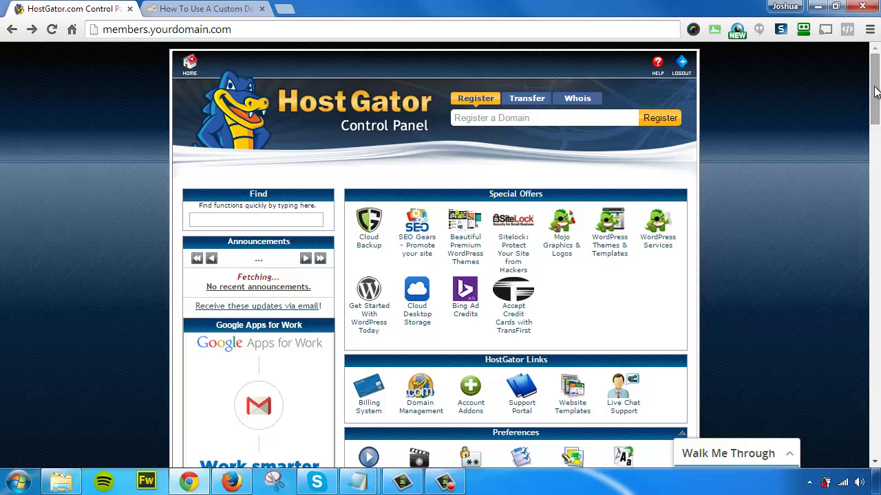
# Step: Open the Advanced DNS Zone Editor from the Domains section and select the domain transfermy.info
pyautogui.moveTo(874, 92); pyautogui.dragTo(857, 233)
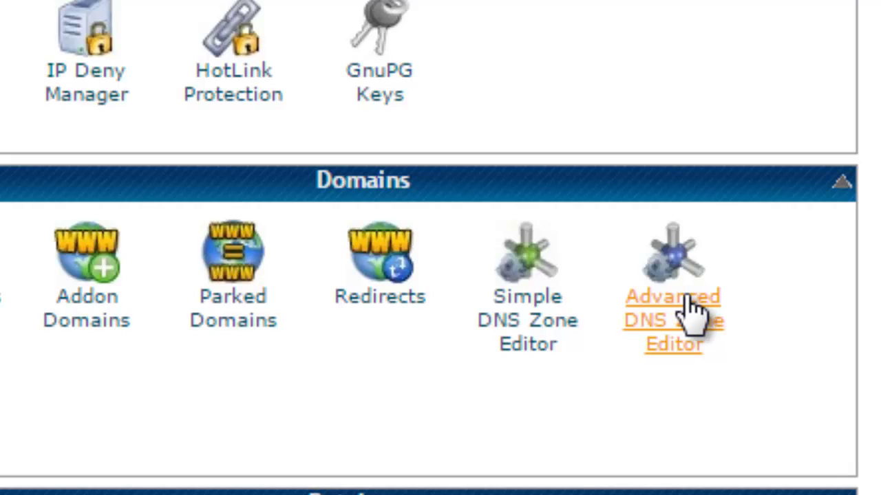
pyautogui.click(686, 303)
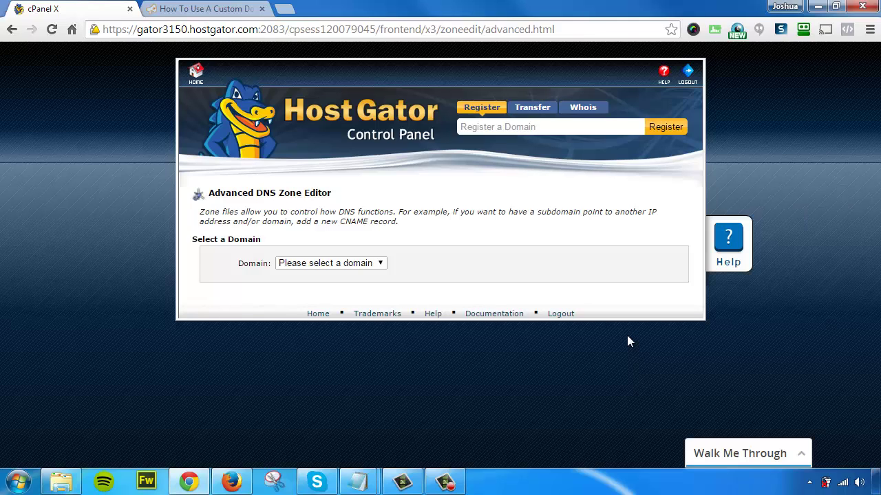
pyautogui.click(365, 261)
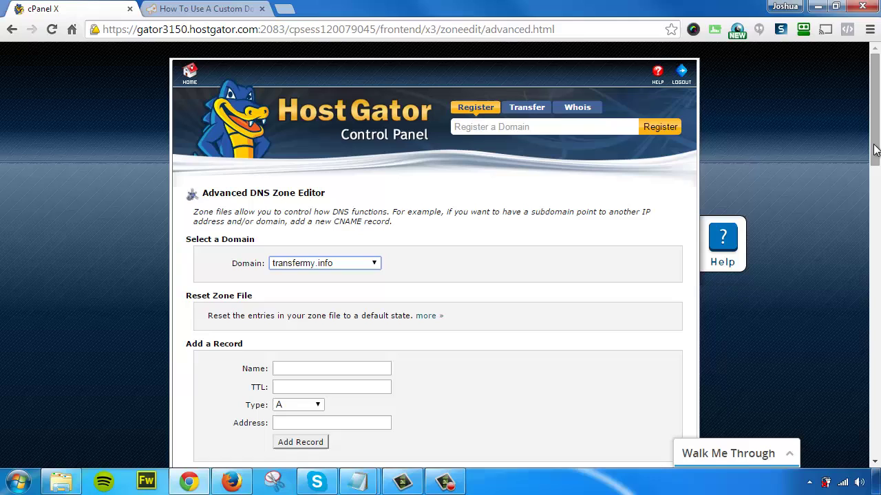
pyautogui.moveTo(875, 151); pyautogui.dragTo(874, 152)
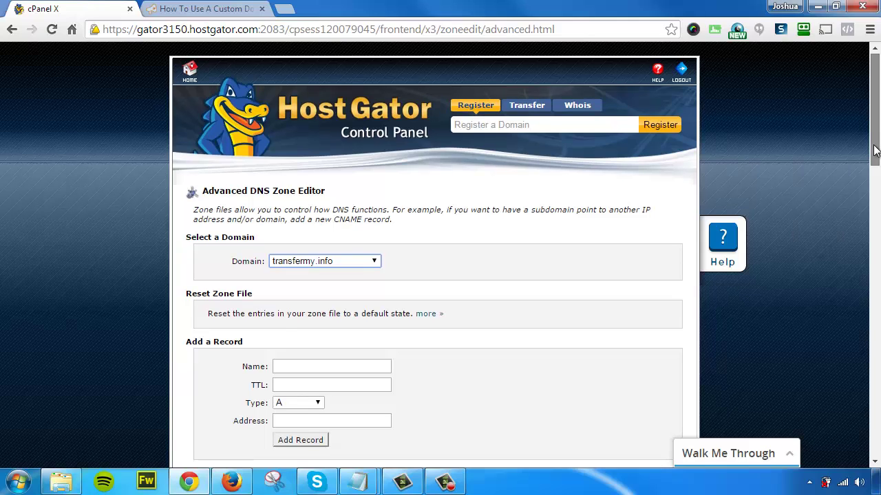
pyautogui.moveTo(874, 150); pyautogui.dragTo(874, 152)
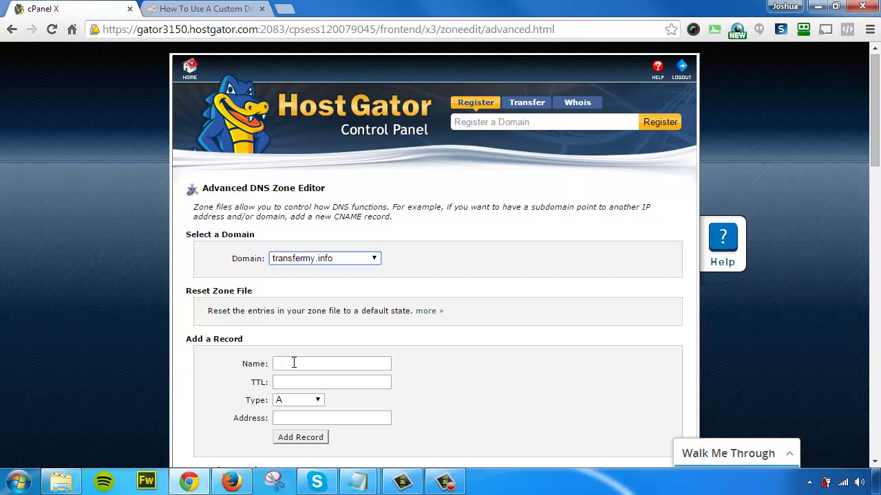
# Step: Name the new DNS record with the members subdomain of transfermy.info
pyautogui.click(294, 362)
pyautogui.write('some')
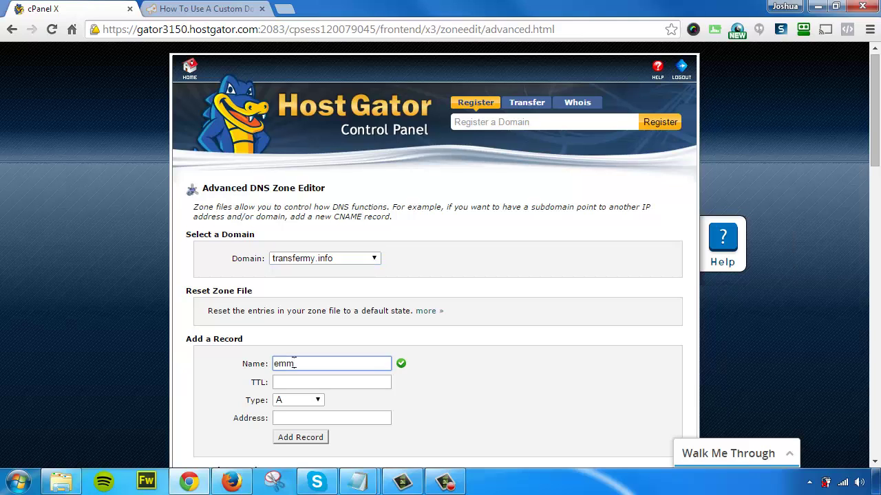
pyautogui.press('BackSpace')
pyautogui.press('BackSpace')
pyautogui.press('BackSpace')
pyautogui.press('BackSpace')
pyautogui.write('members')
# Step: Set the new record's TTL to 14400 and its type to A
pyautogui.click(298, 382)
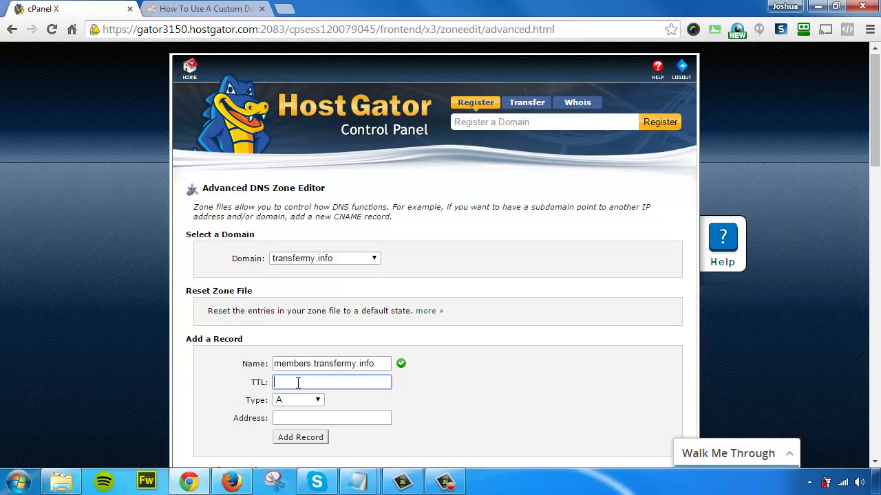
pyautogui.scroll(-2, 495, 373)
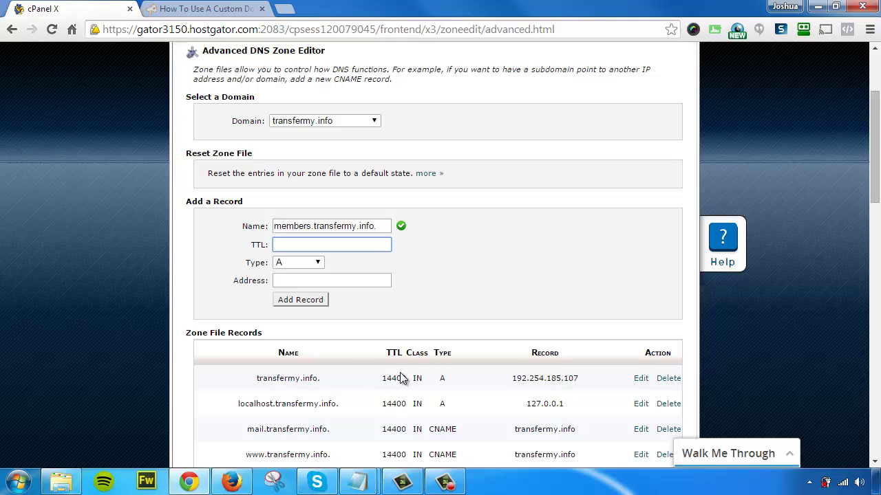
pyautogui.write('14400')
pyautogui.click(317, 264)
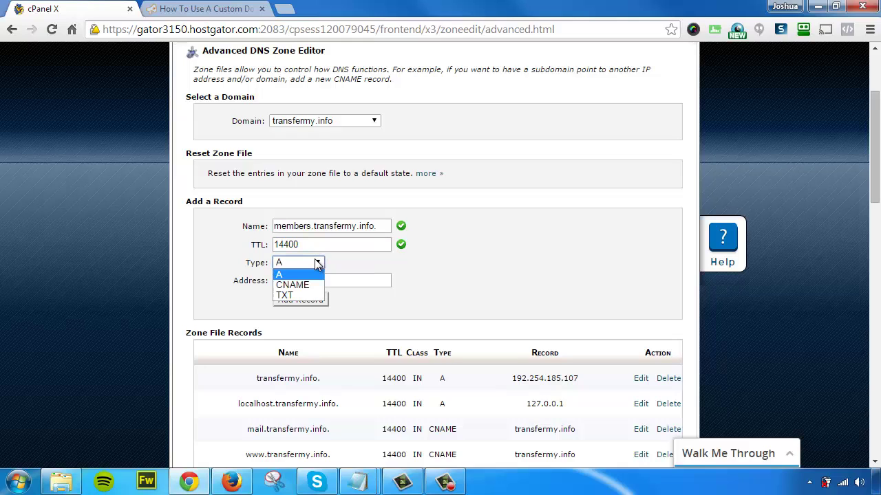
pyautogui.click(310, 275)
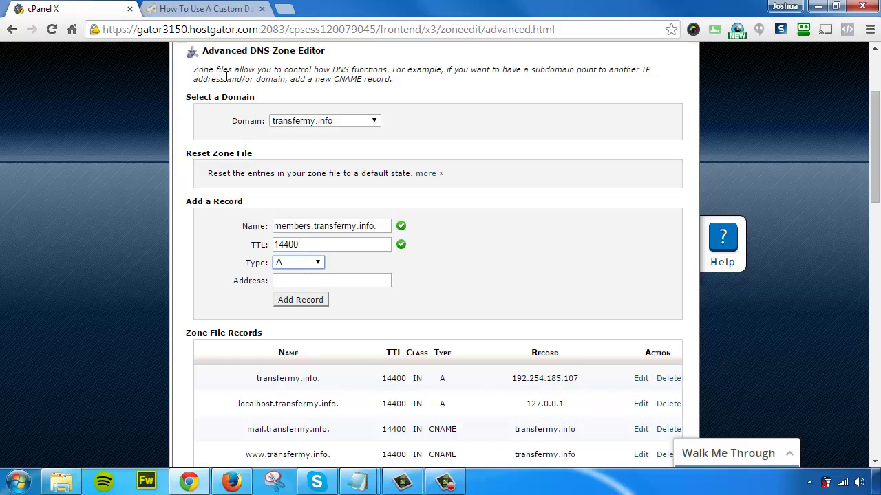
# Step: Copy the IP address 198.58.121.43 from the custom domain help article into the record's address and add the record
pyautogui.click(216, 14)
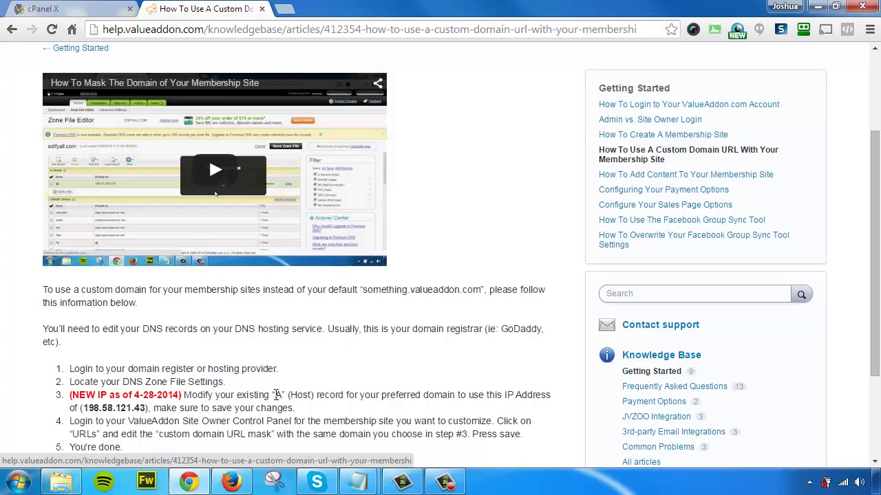
pyautogui.click(86, 13)
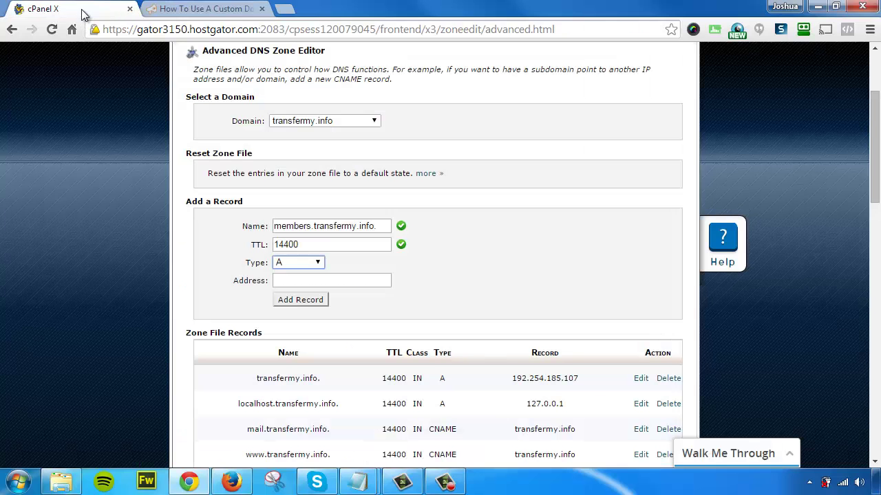
pyautogui.click(308, 283)
pyautogui.click(199, 14)
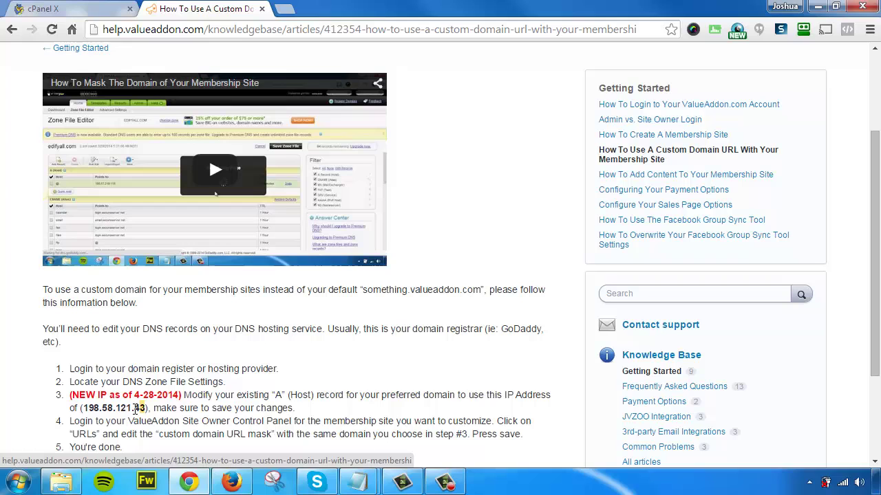
pyautogui.moveTo(137, 408); pyautogui.dragTo(89, 406)
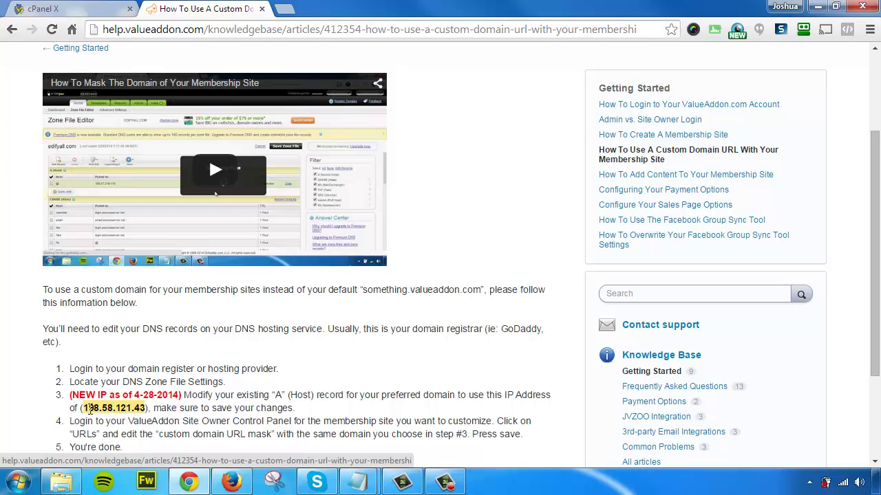
pyautogui.rightClick(89, 408)
pyautogui.click(118, 317)
pyautogui.click(43, 9)
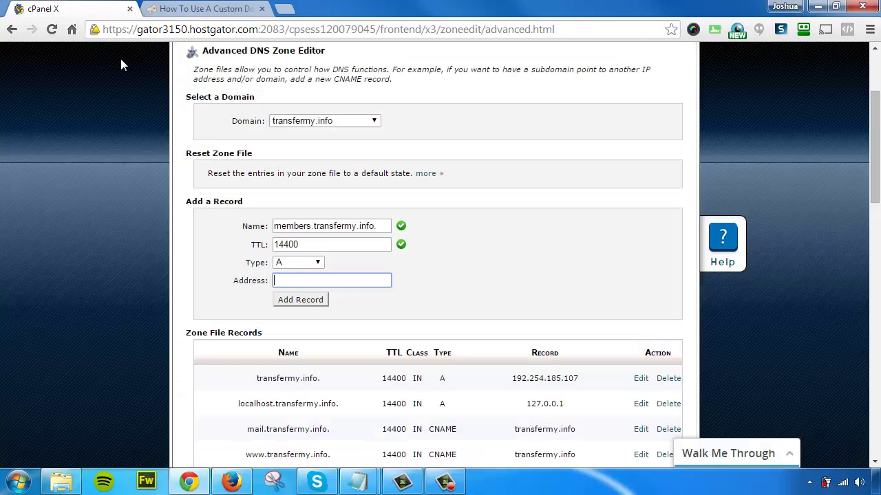
pyautogui.rightClick(290, 282)
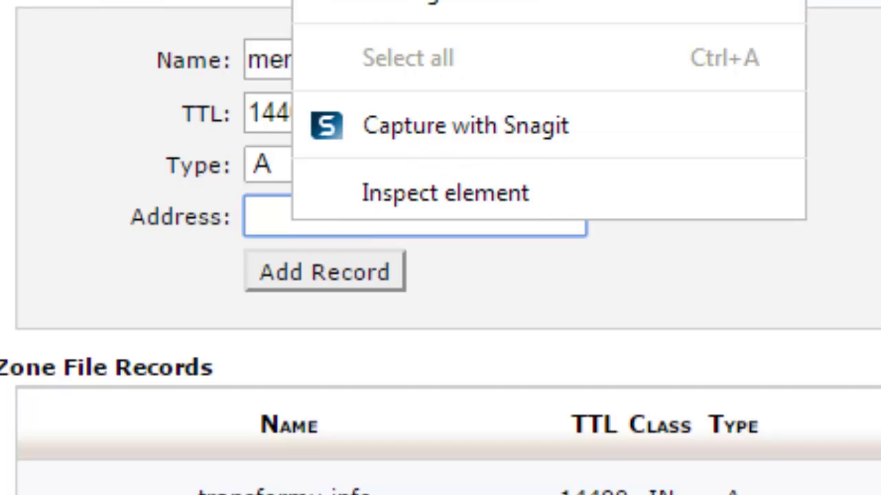
pyautogui.click(412, 3)
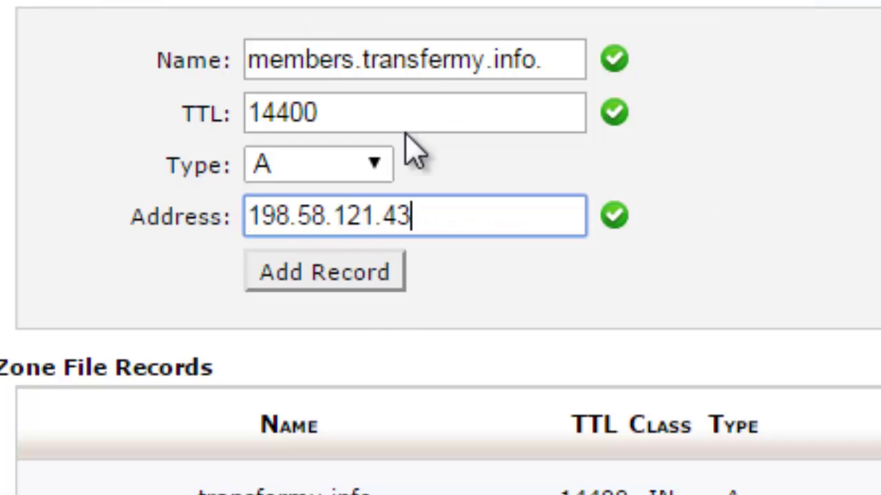
pyautogui.click(327, 275)
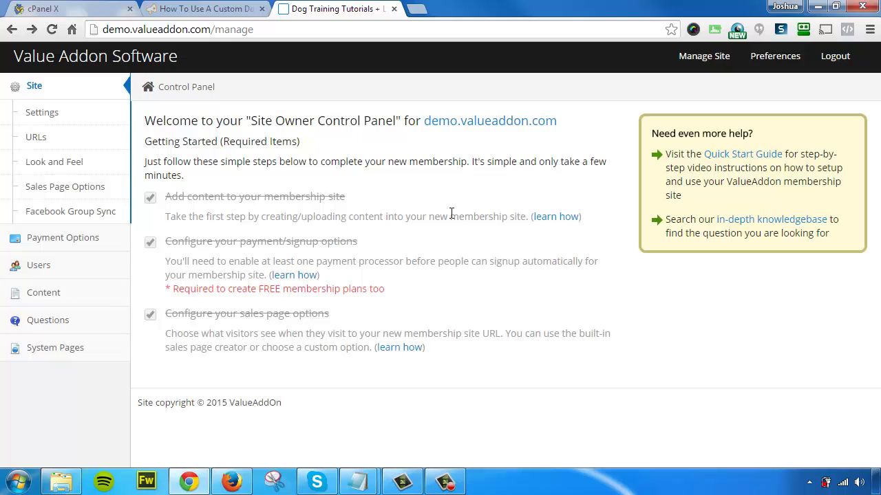
# Step: Open the ValueAddon membership site's URL settings and enter members.yourdomain.com as the custom domain URL mask
pyautogui.click(37, 138)
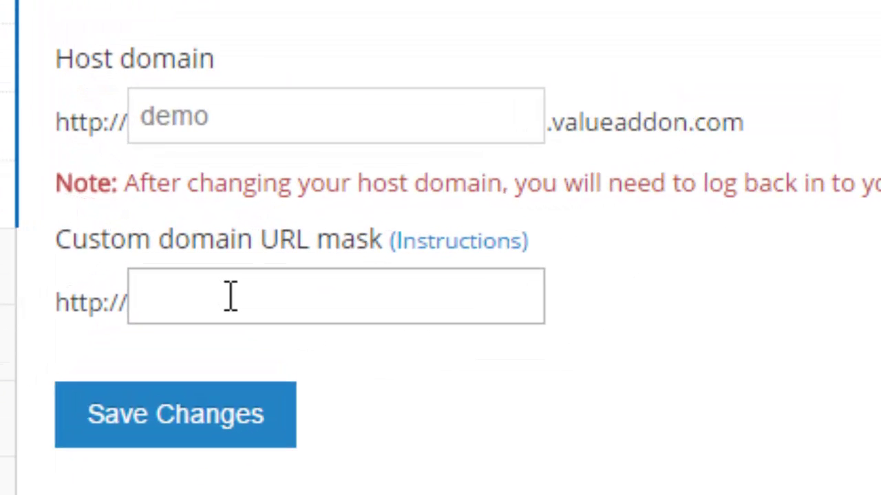
pyautogui.click(231, 297)
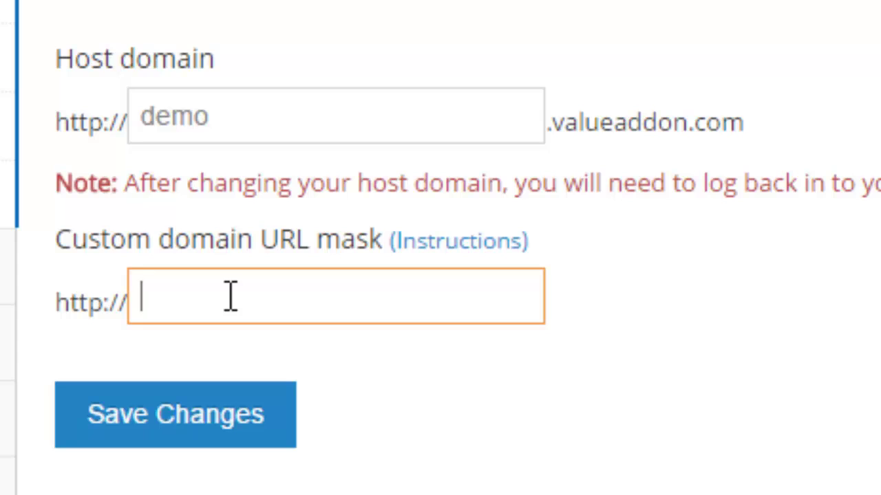
pyautogui.write('members.')
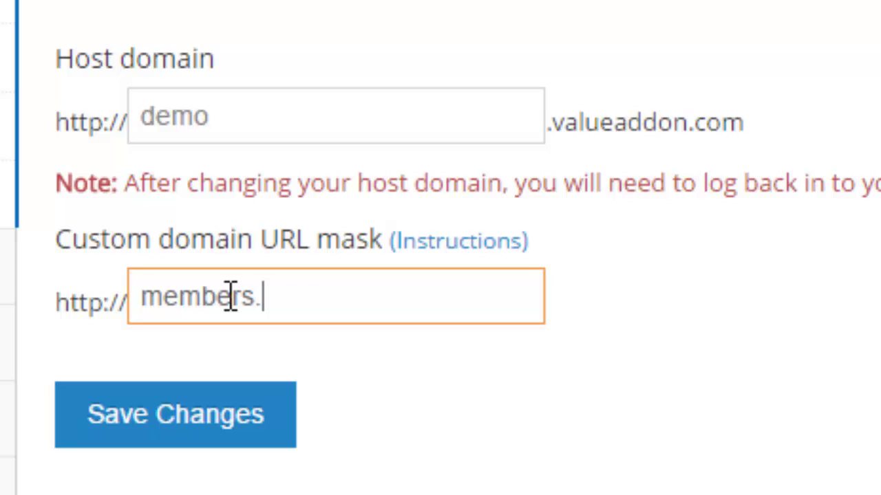
pyautogui.write('yourdoma')
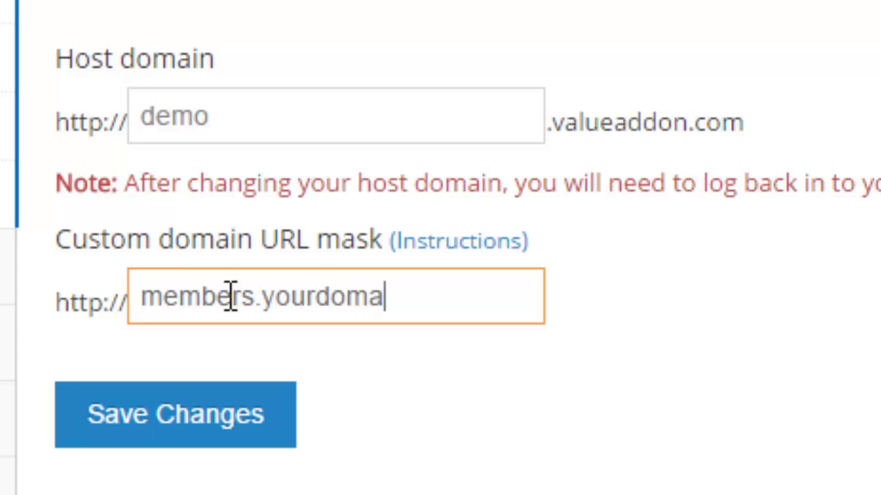
pyautogui.write('in.com')
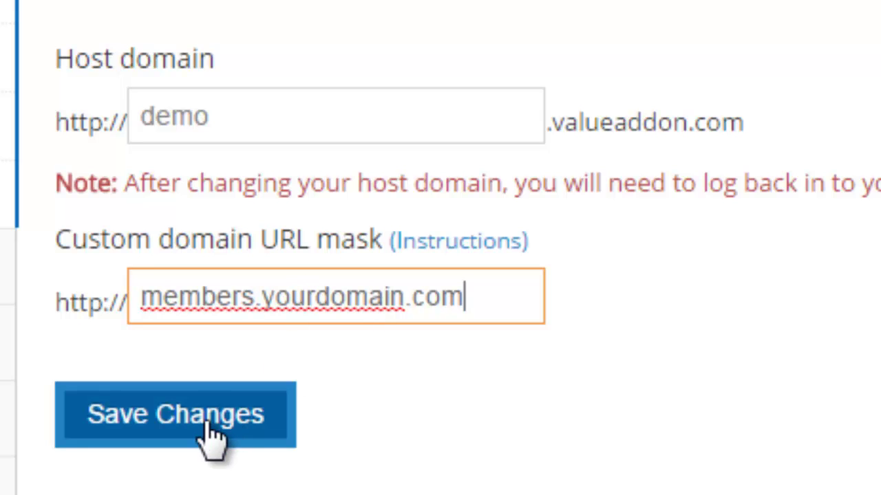
pyautogui.moveTo(475, 297); pyautogui.dragTo(124, 300)
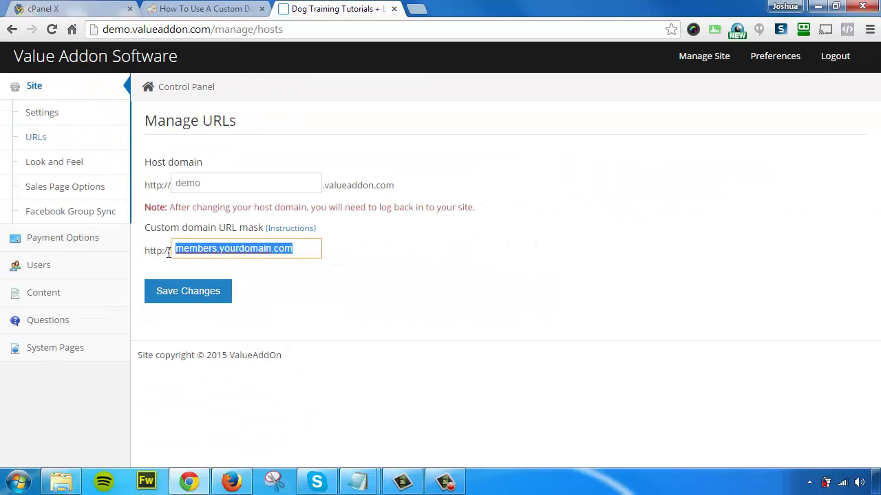